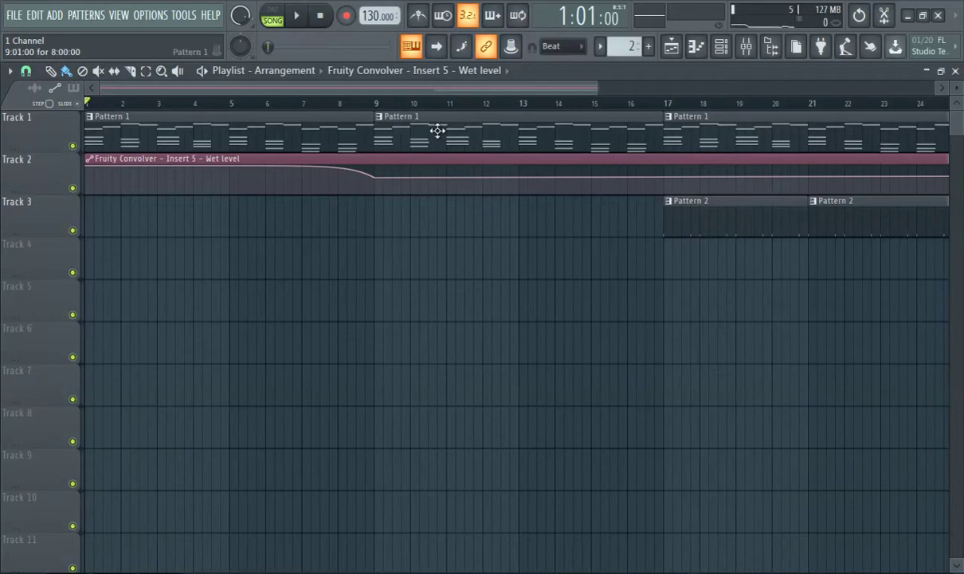
- Enable the metronome, play the song at 130 BPM, then rewind to bar 1 and replay it
click(419, 16)
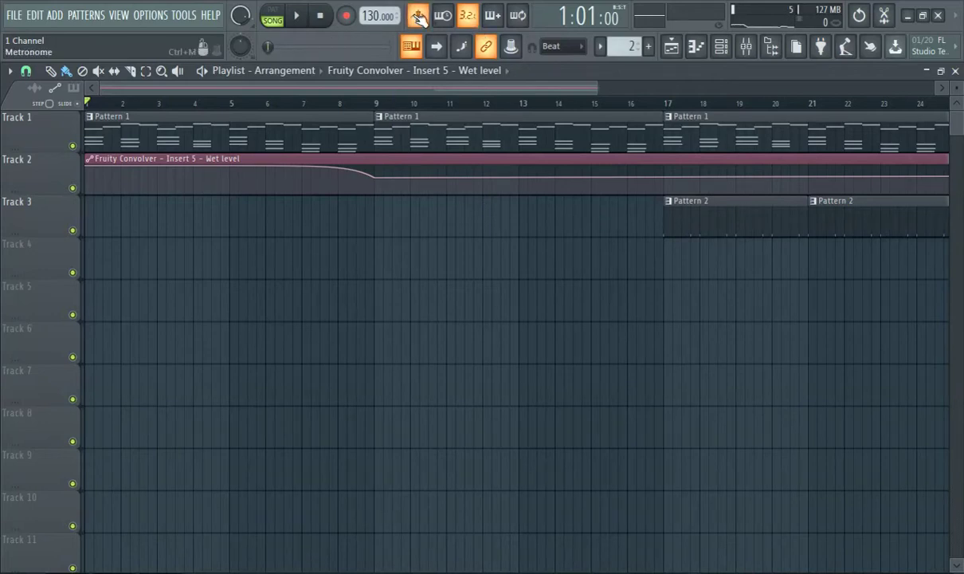
click(295, 19)
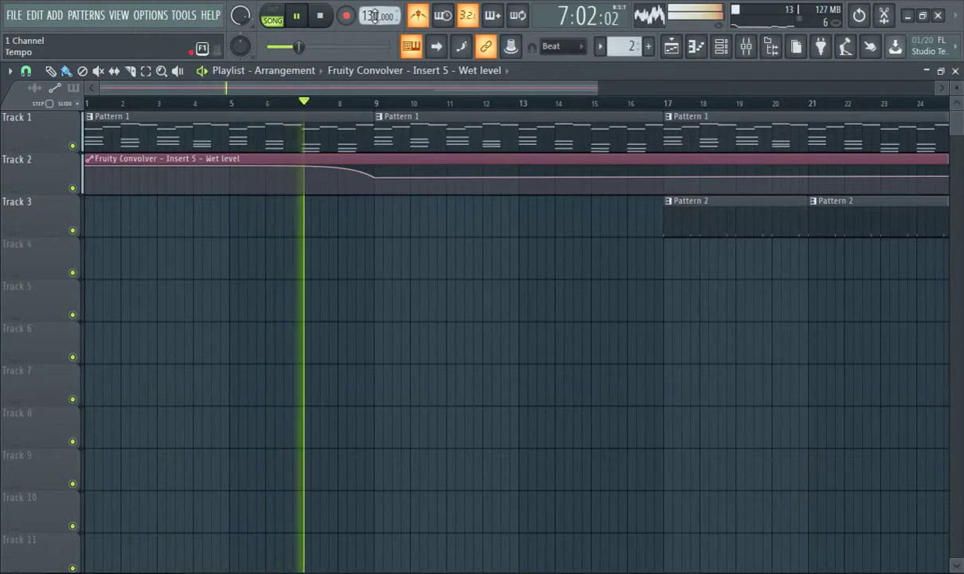
click(297, 17)
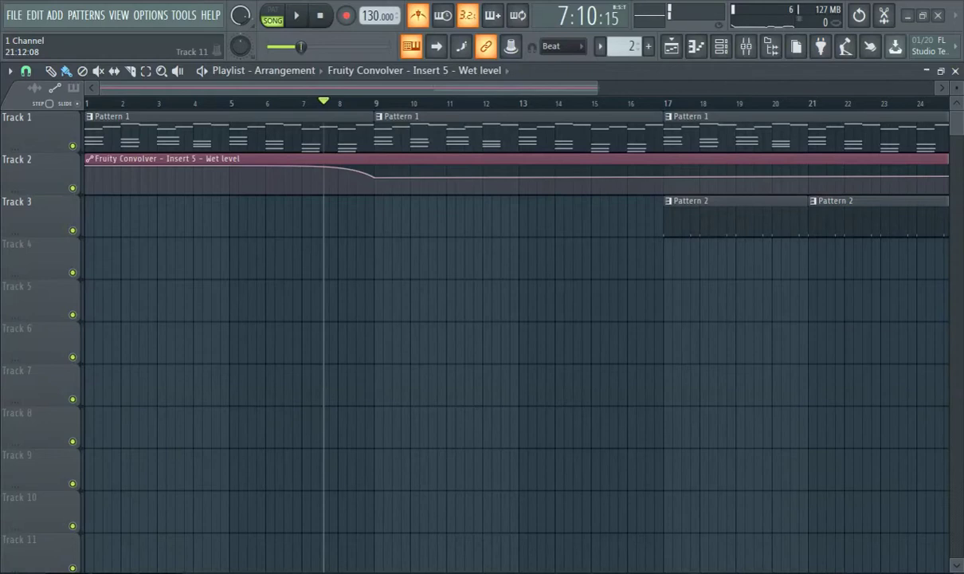
click(858, 572)
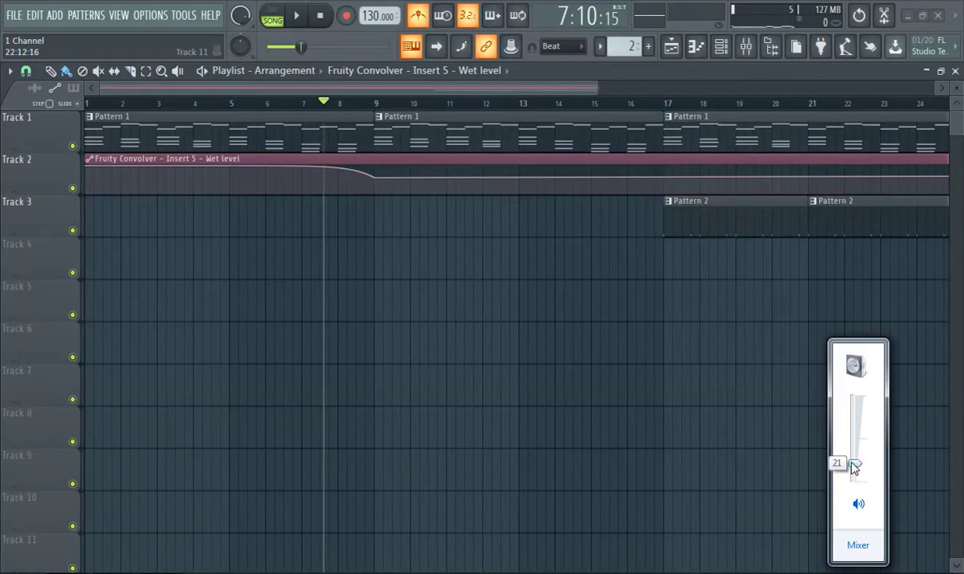
click(119, 114)
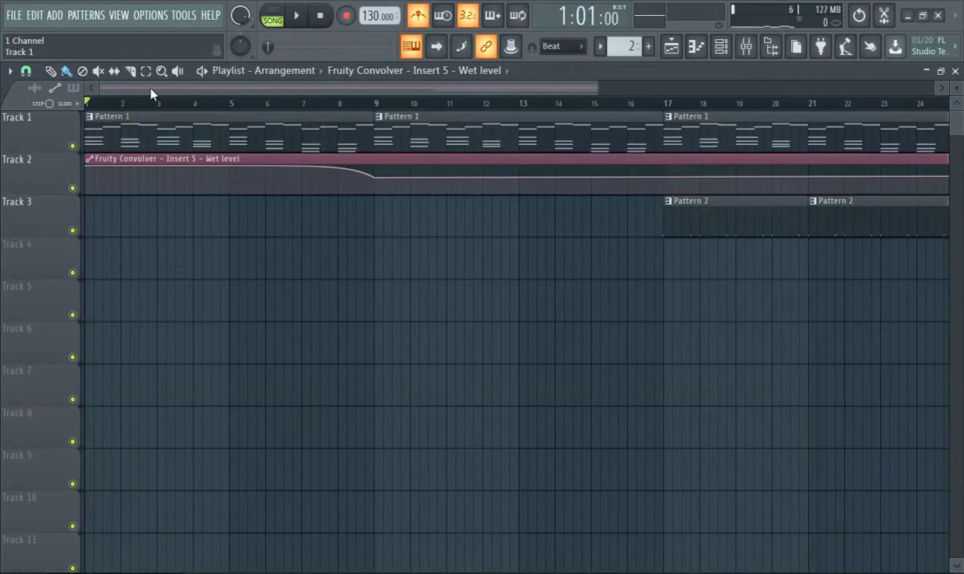
click(303, 20)
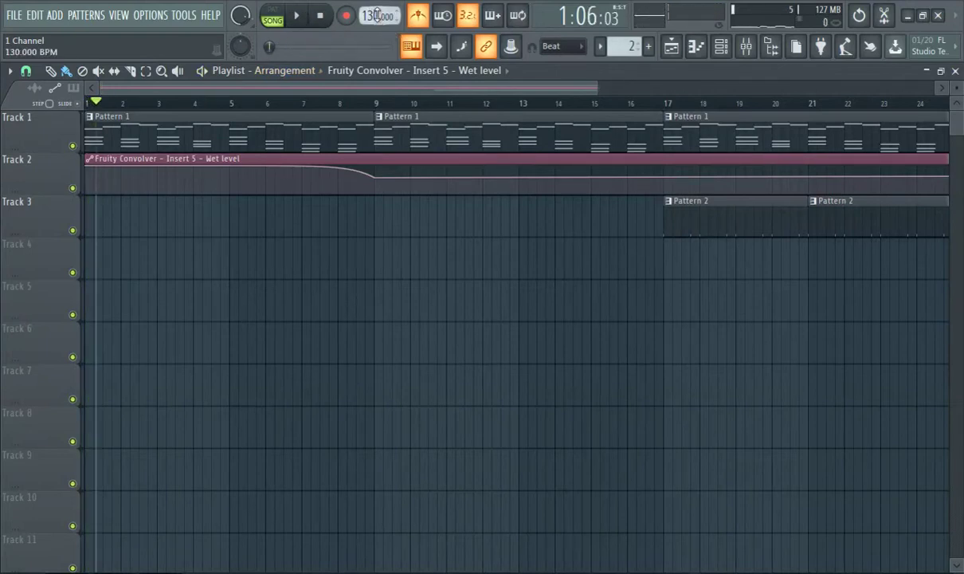
- Switch the tempo to the 90 BPM preset, listen briefly, and drag the song position back to the start
right_click(378, 16)
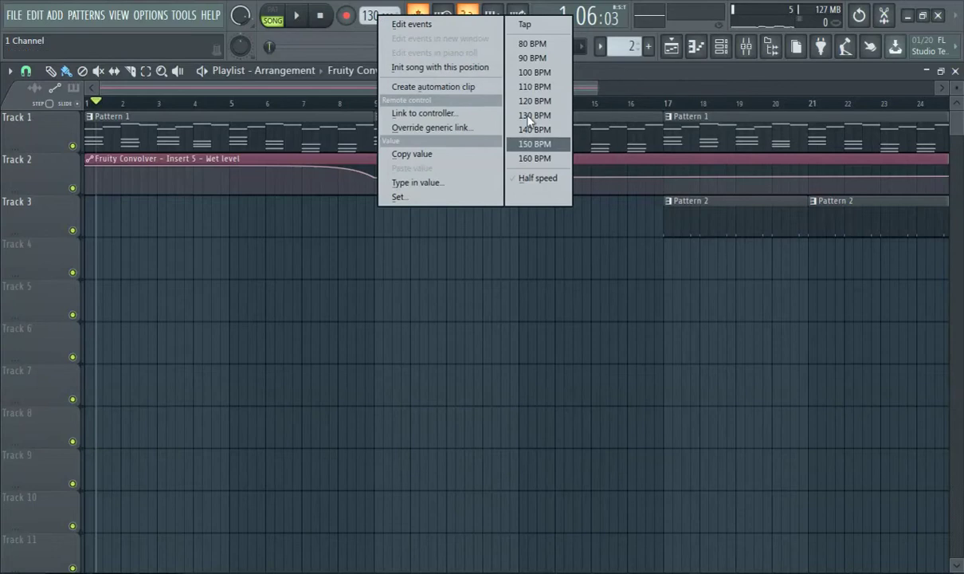
click(504, 60)
click(299, 16)
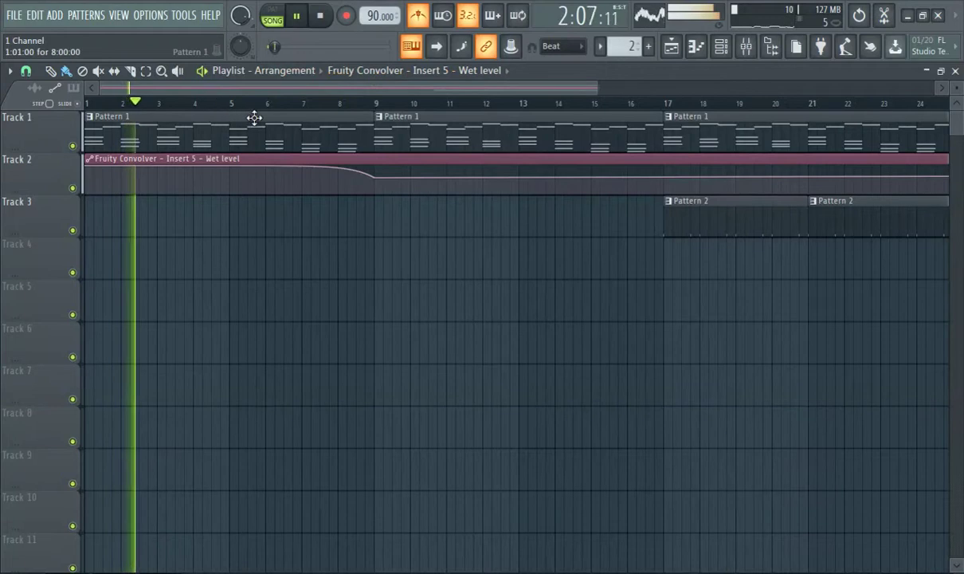
click(296, 16)
drag(284, 49, 269, 47)
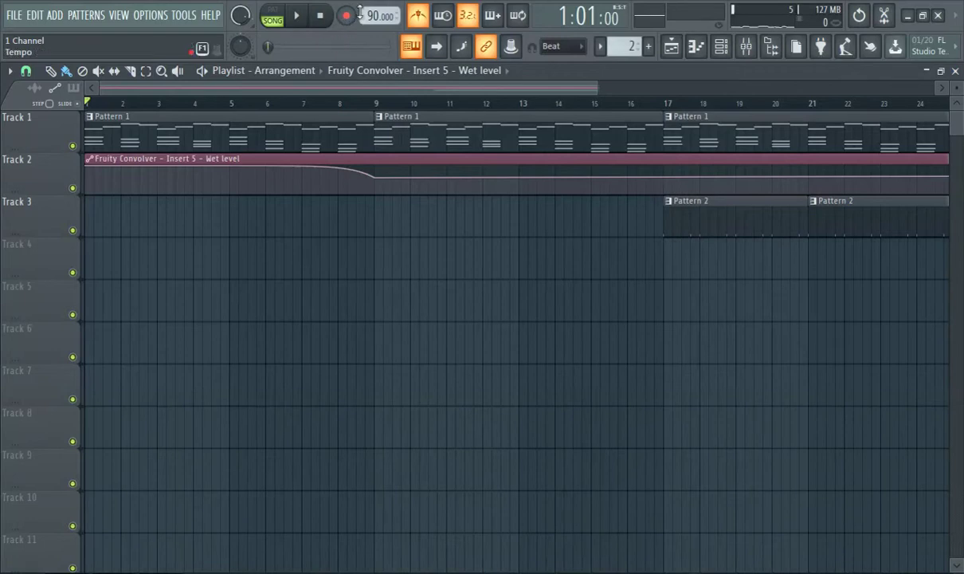
right_click(374, 16)
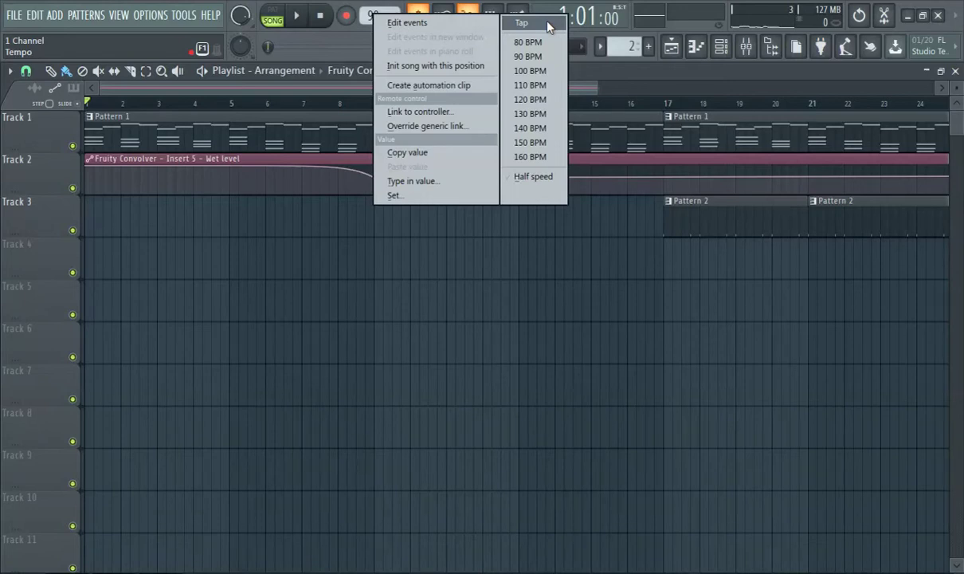
click(524, 177)
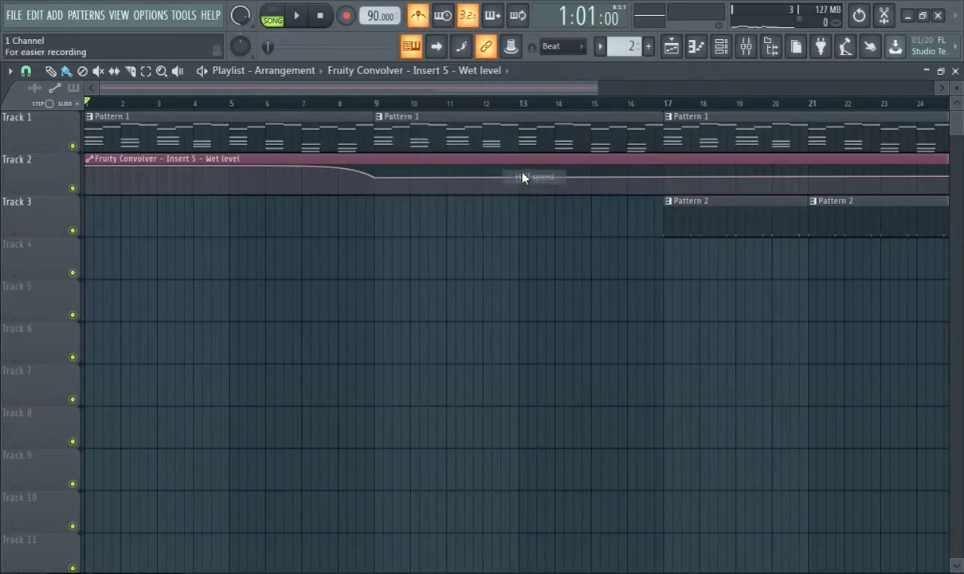
right_click(372, 16)
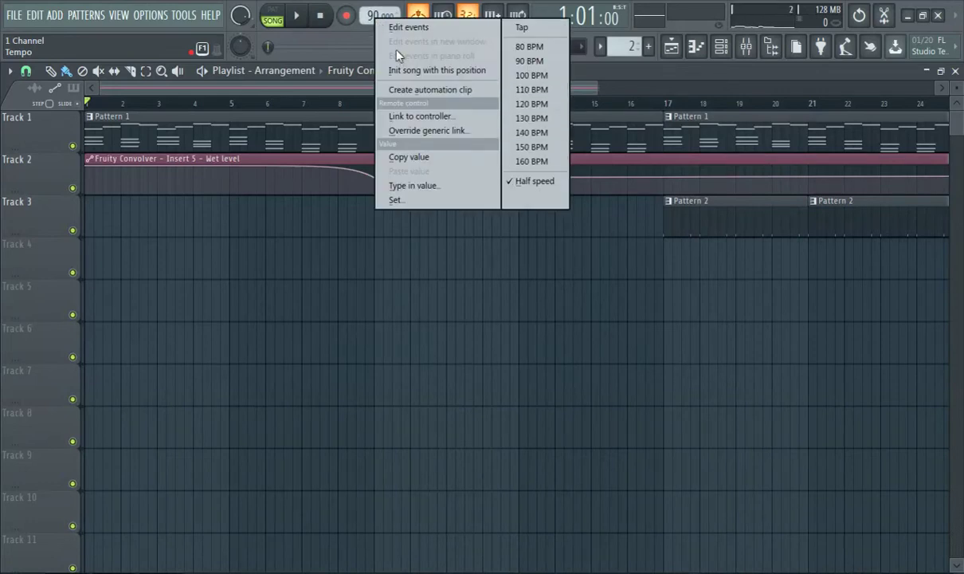
click(296, 18)
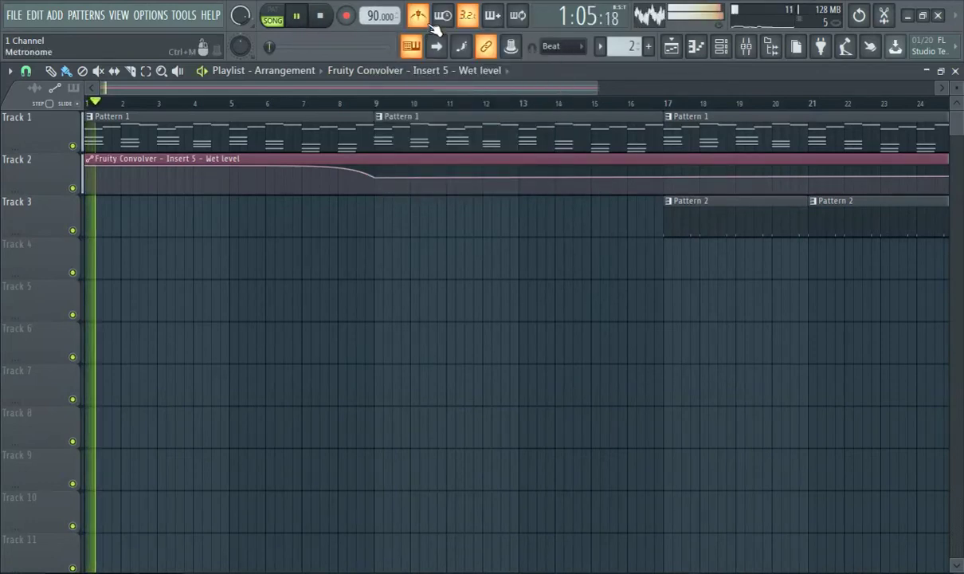
right_click(373, 16)
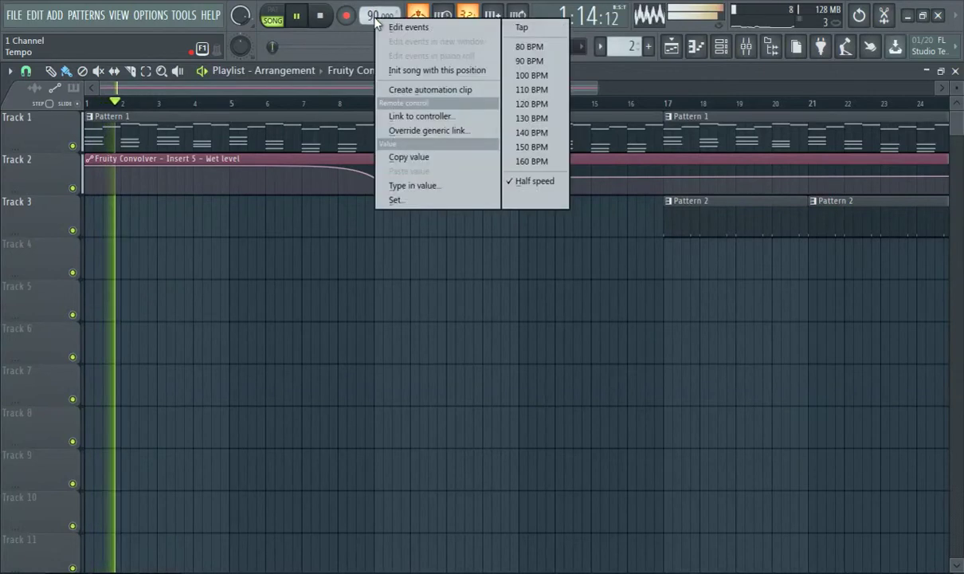
click(533, 180)
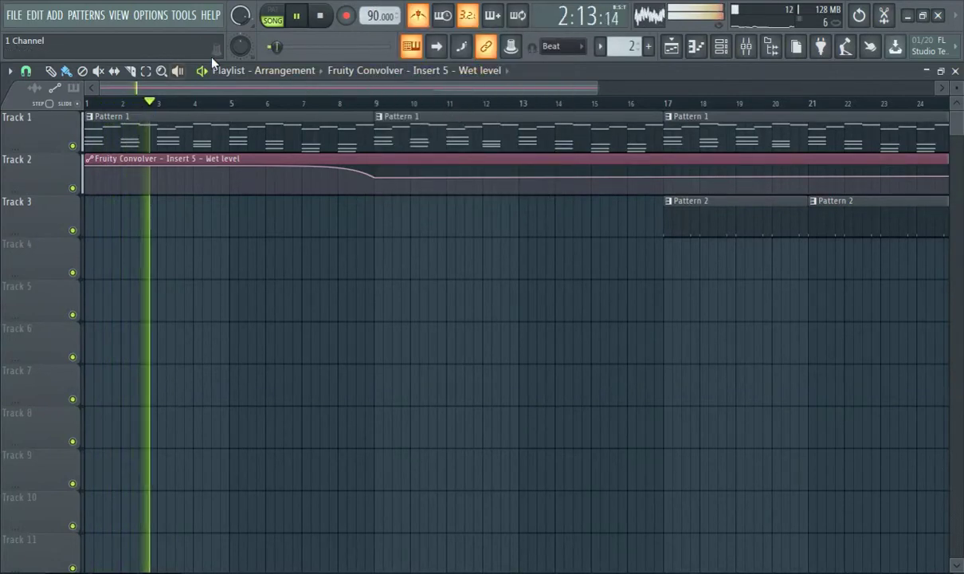
key(space)
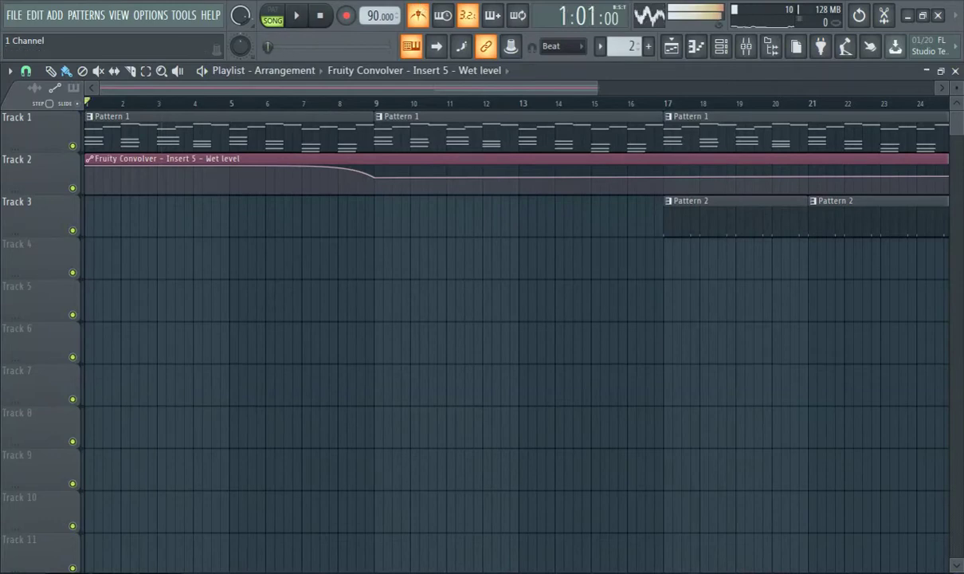
- Open the Tempo tapper and mute Tracks 1, 2 and 3
right_click(373, 16)
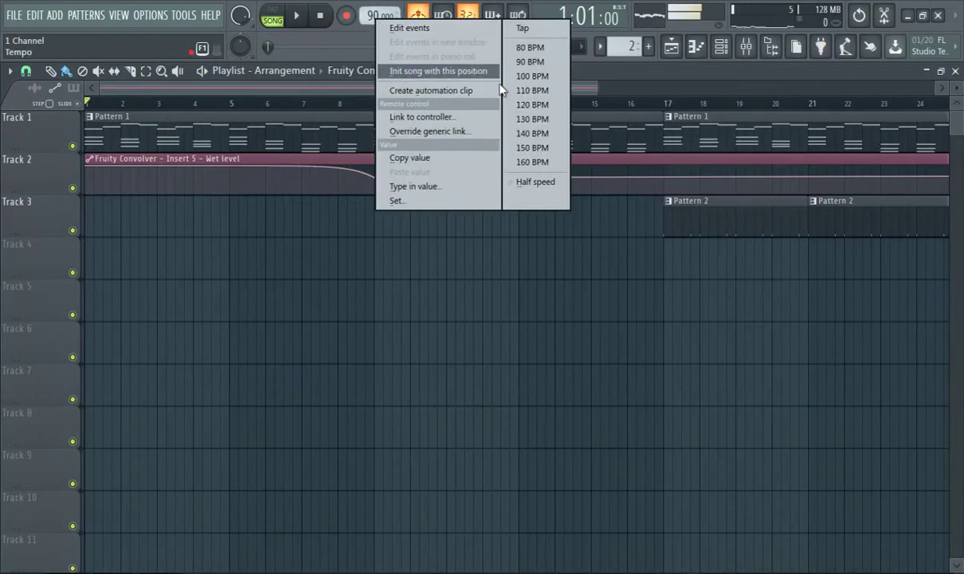
click(523, 30)
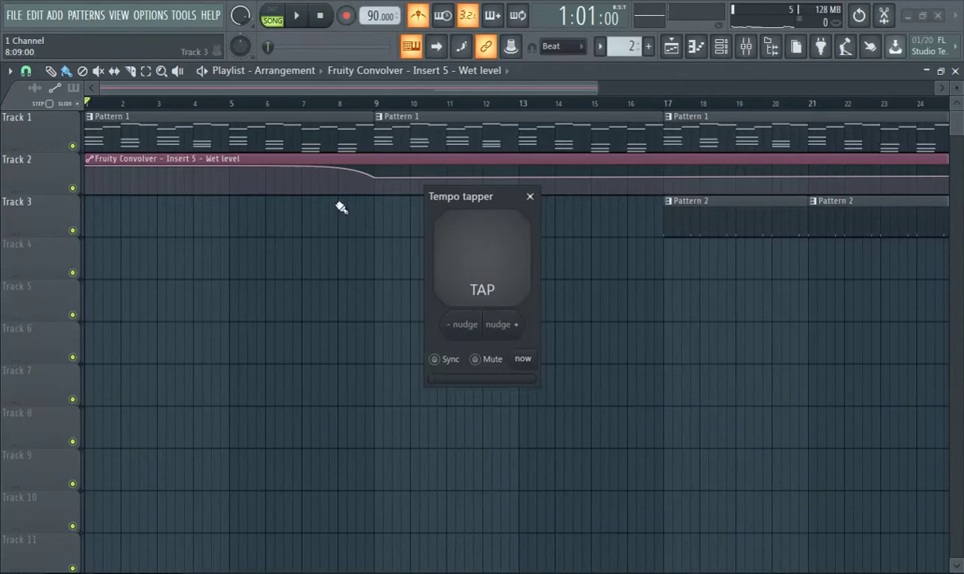
click(73, 146)
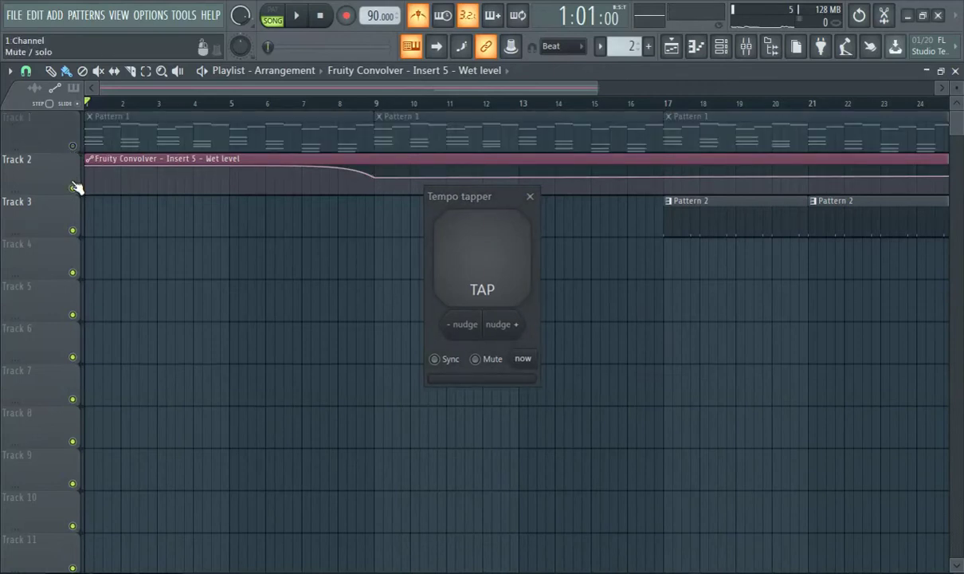
click(72, 188)
click(73, 230)
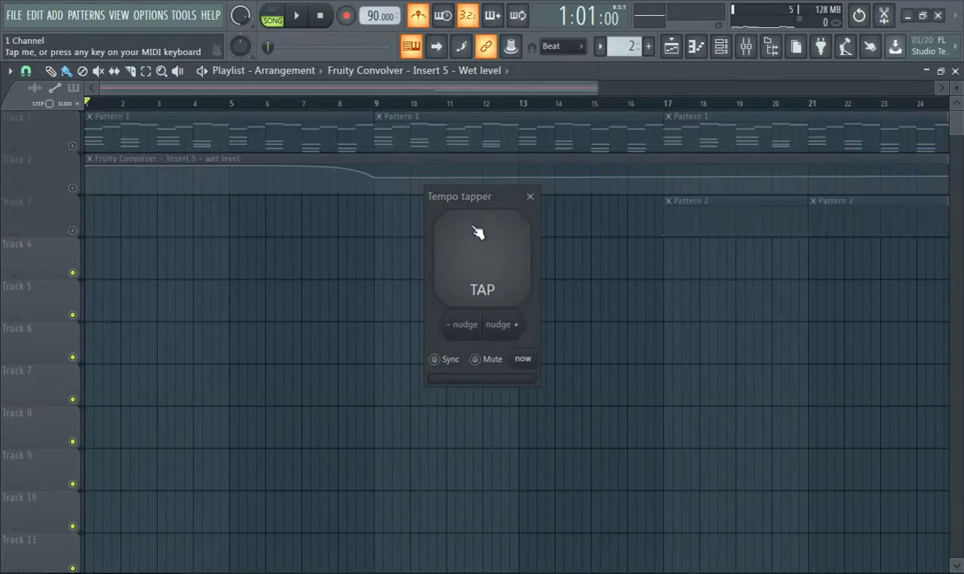
- Tap out the beat on the TAP pad until the tempo reads 49 BPM, then close the tapper
click(470, 267)
click(471, 267)
click(471, 267)
click(470, 267)
click(470, 267)
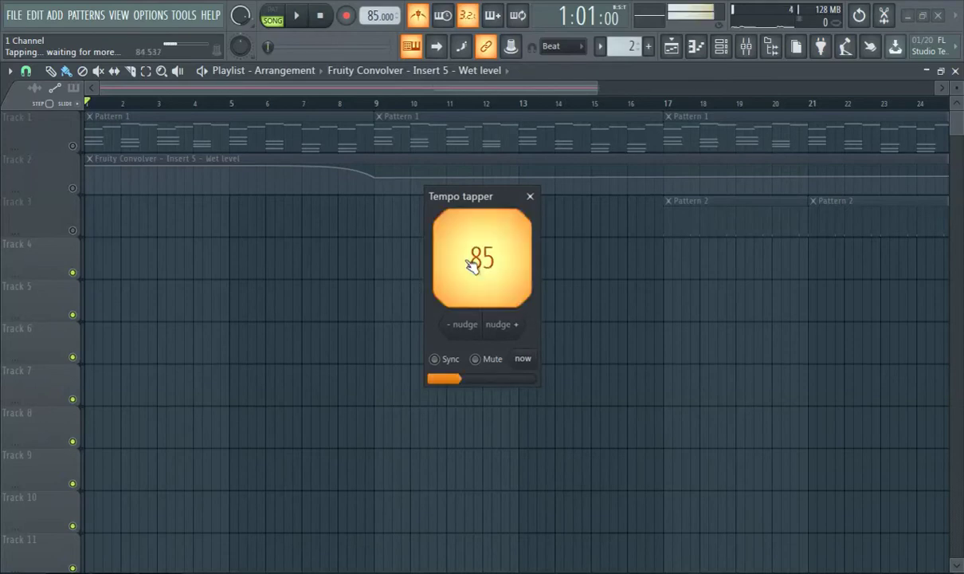
click(471, 267)
click(470, 267)
click(470, 266)
click(470, 267)
click(470, 267)
click(471, 266)
click(471, 266)
click(470, 267)
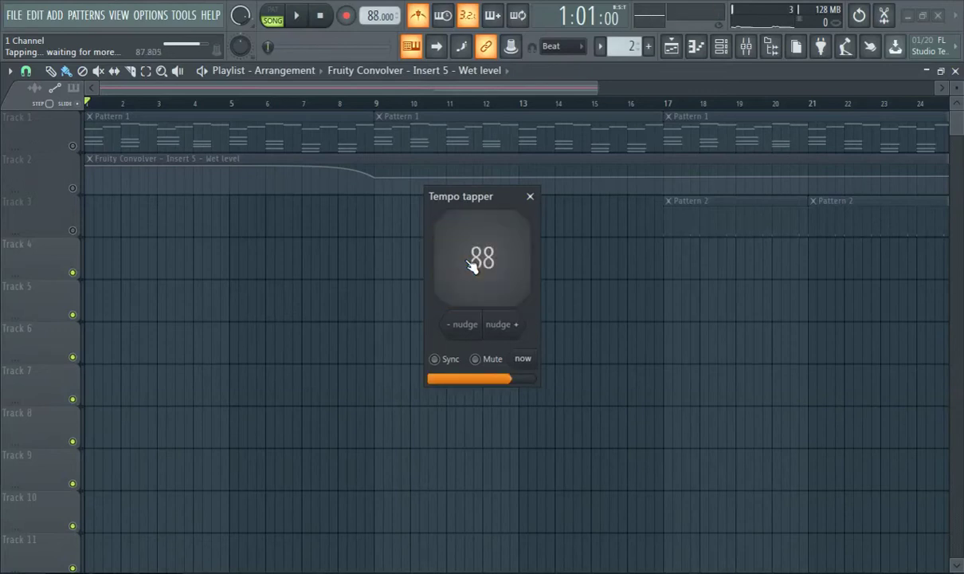
click(470, 266)
click(471, 266)
click(471, 267)
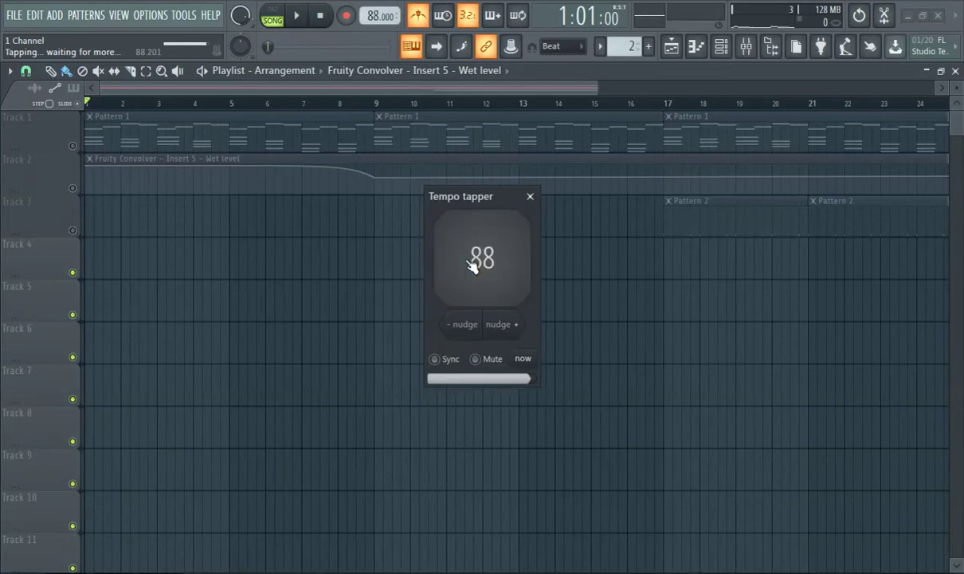
click(470, 266)
key(space)
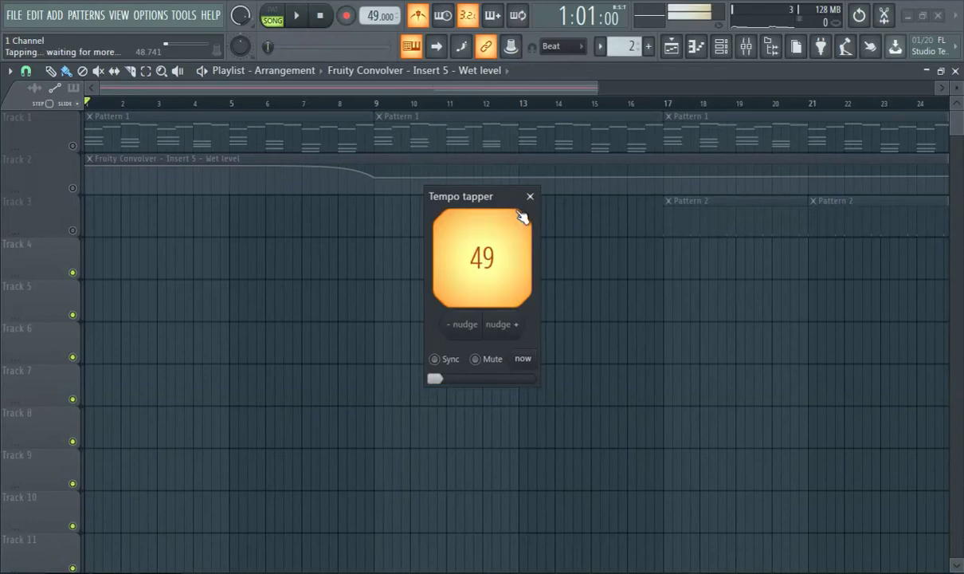
click(530, 198)
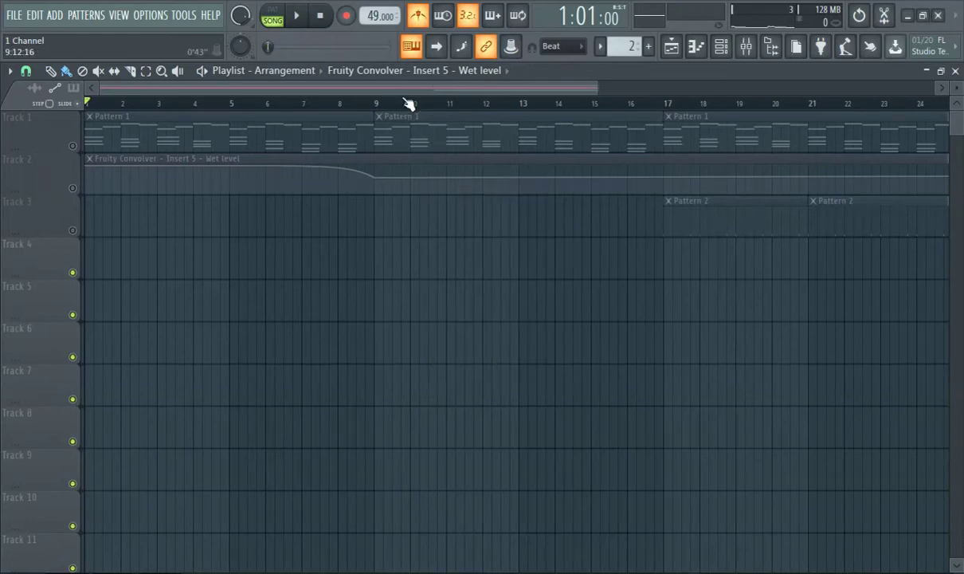
- Adjust the tempo display from 49 up to 88.900 BPM, then unmute Tracks 1 and 2
right_click(381, 11)
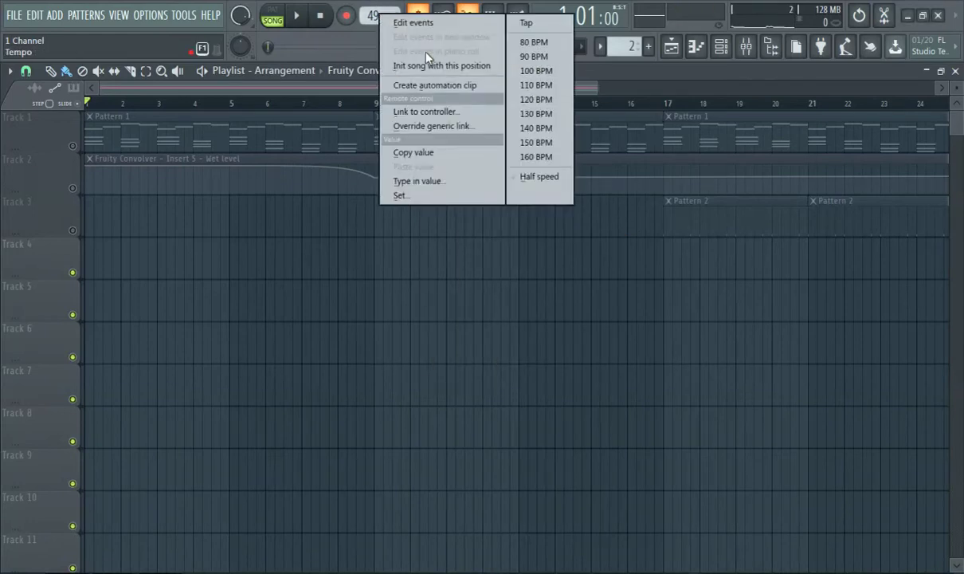
drag(373, 17, 374, 16)
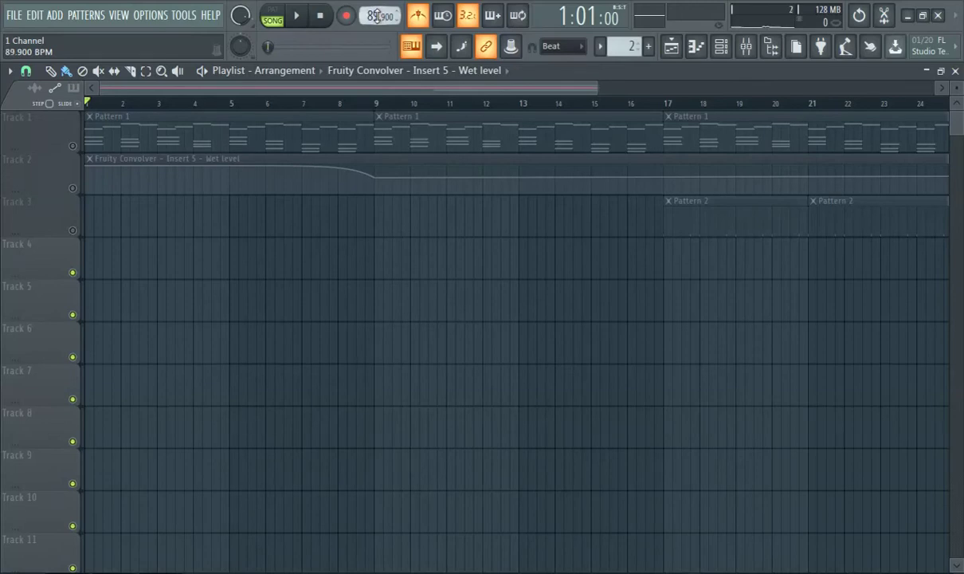
scroll(373, 23, down, 1)
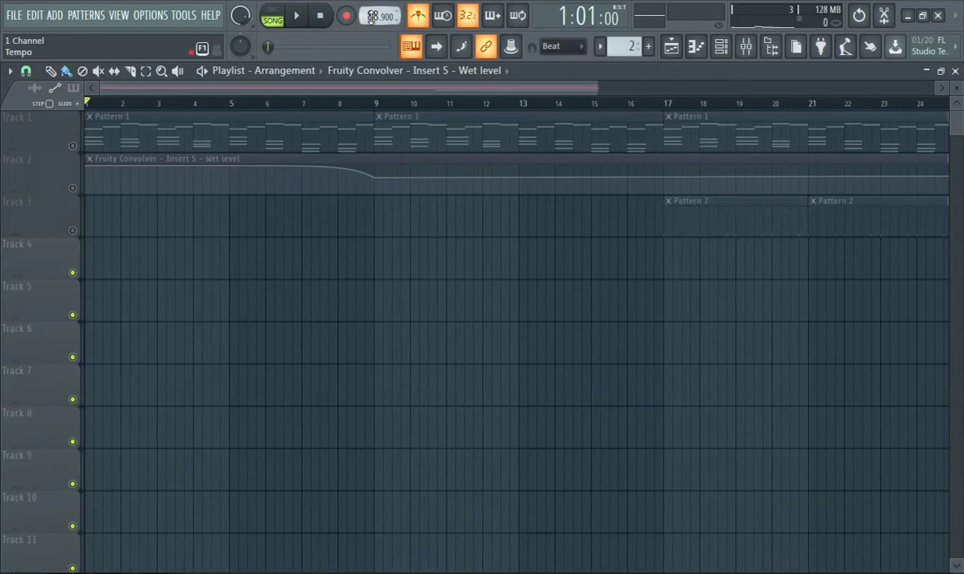
click(72, 146)
click(73, 188)
- Unmute Track 3, start playback, and switch the tempo to the 160 BPM preset
click(73, 230)
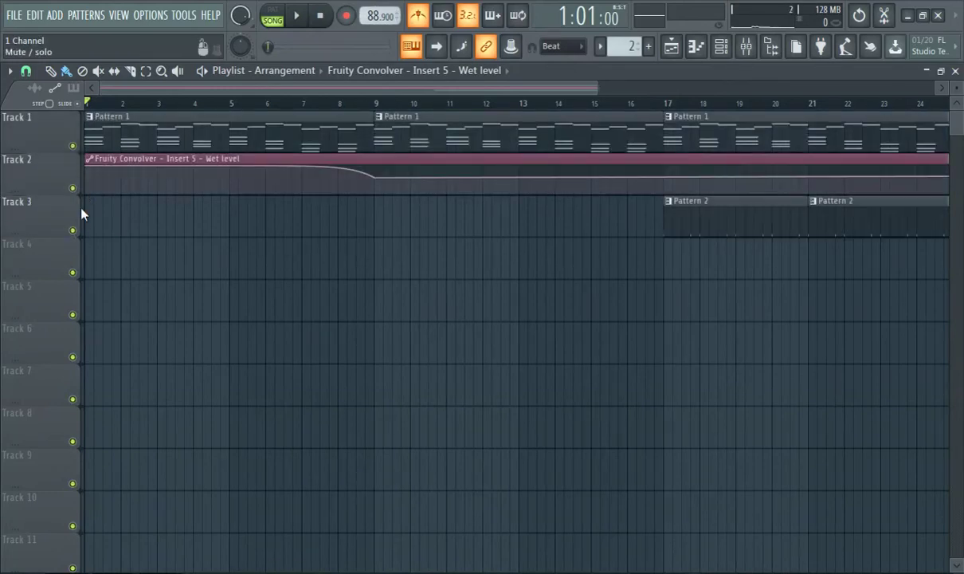
key(space)
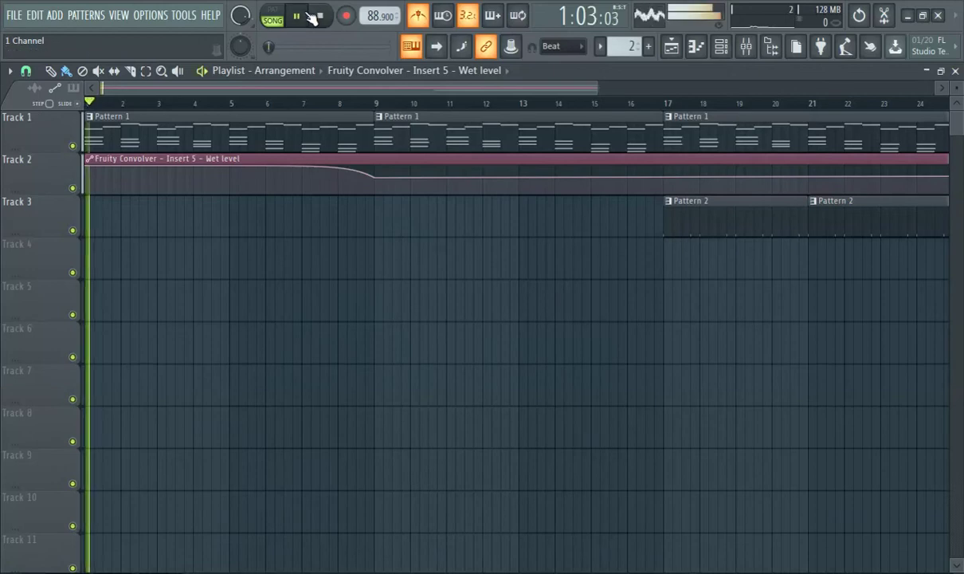
right_click(379, 16)
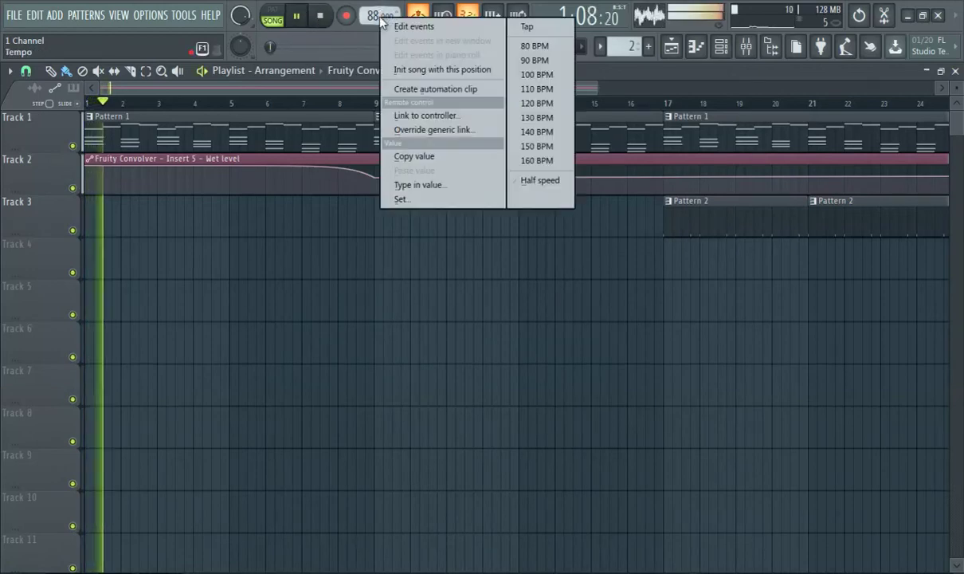
click(526, 160)
key(space)
key(space)
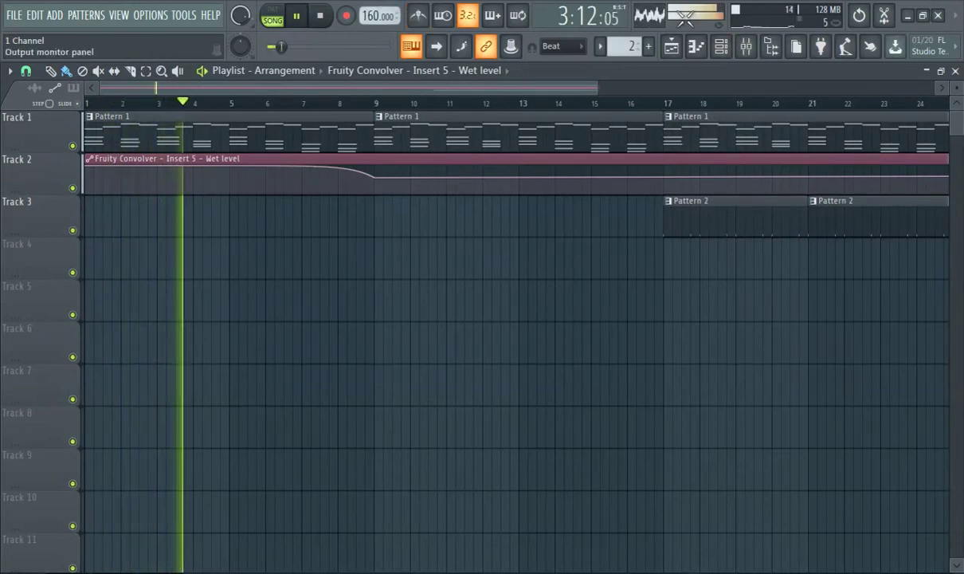
- Load Gross Beat into the Master mixer track's first effect slot
click(747, 46)
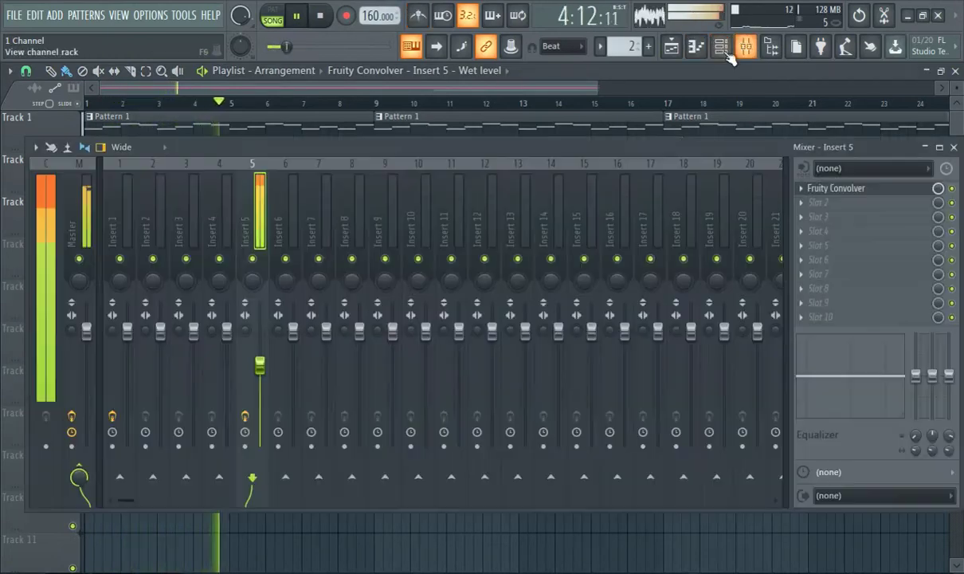
click(86, 215)
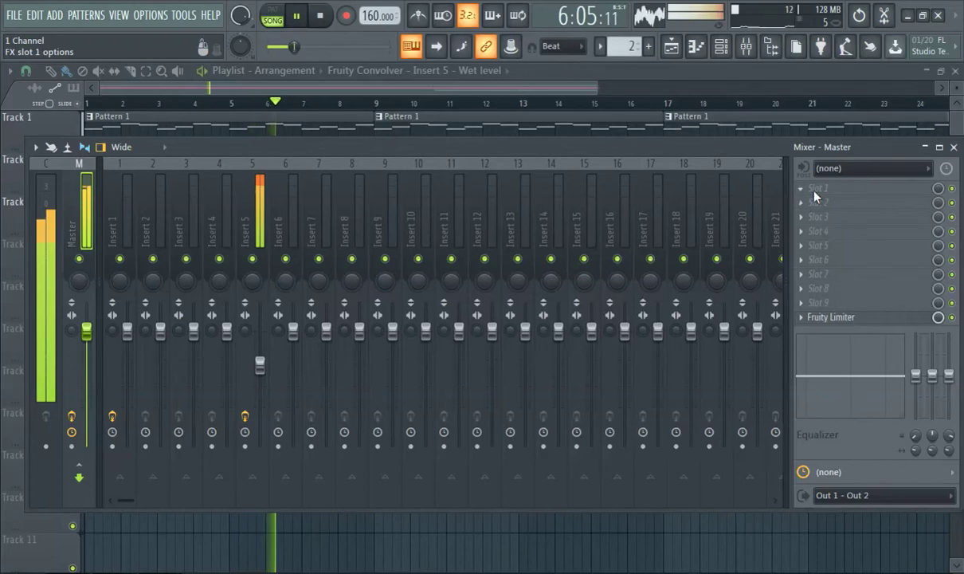
click(813, 189)
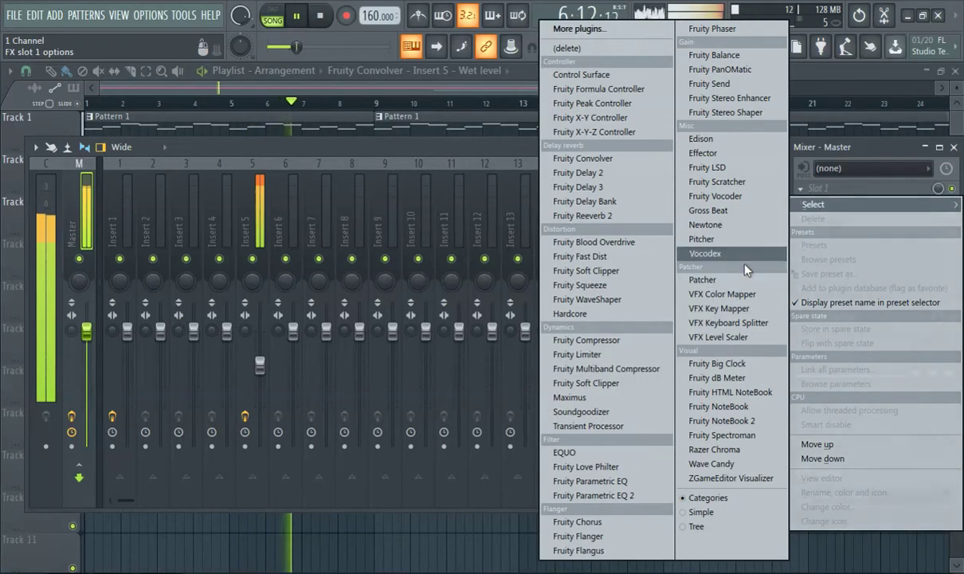
click(717, 211)
- Load Gross Beat's Momentary preset from its plugin options
click(55, 180)
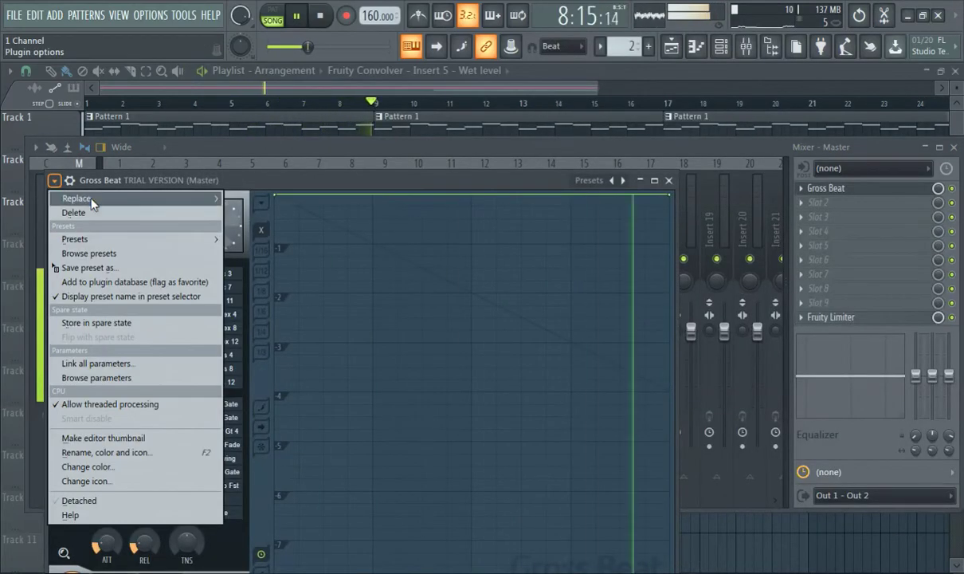
mouse_move(128, 240)
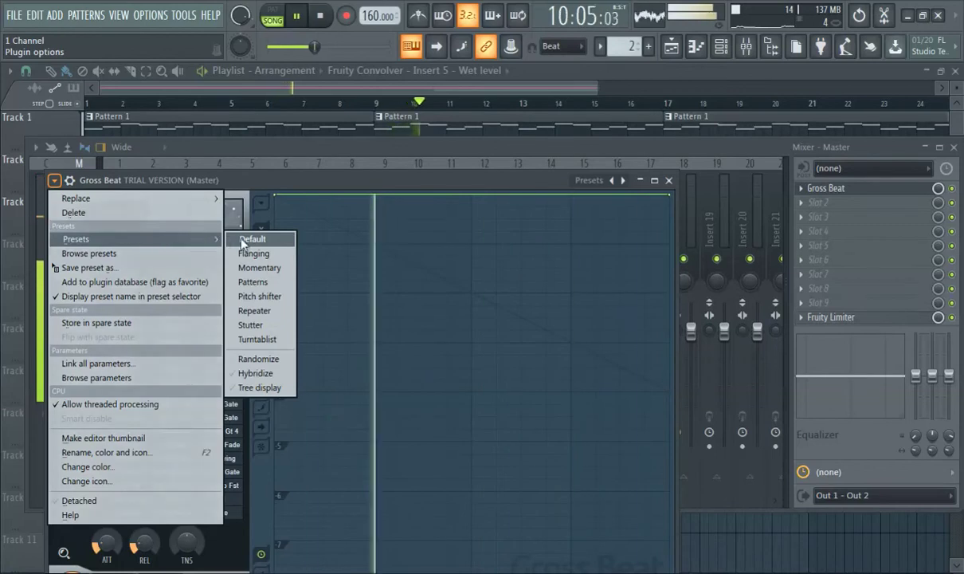
click(284, 271)
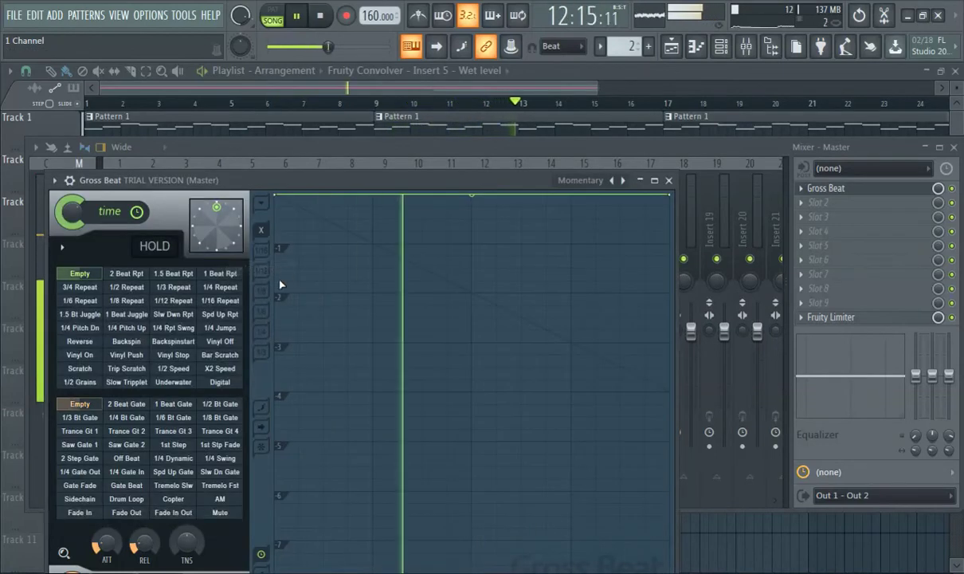
- Apply Gross Beat's 1/2 Speed then X2 Speed effects, and close the Gross Beat and Mixer windows
click(182, 369)
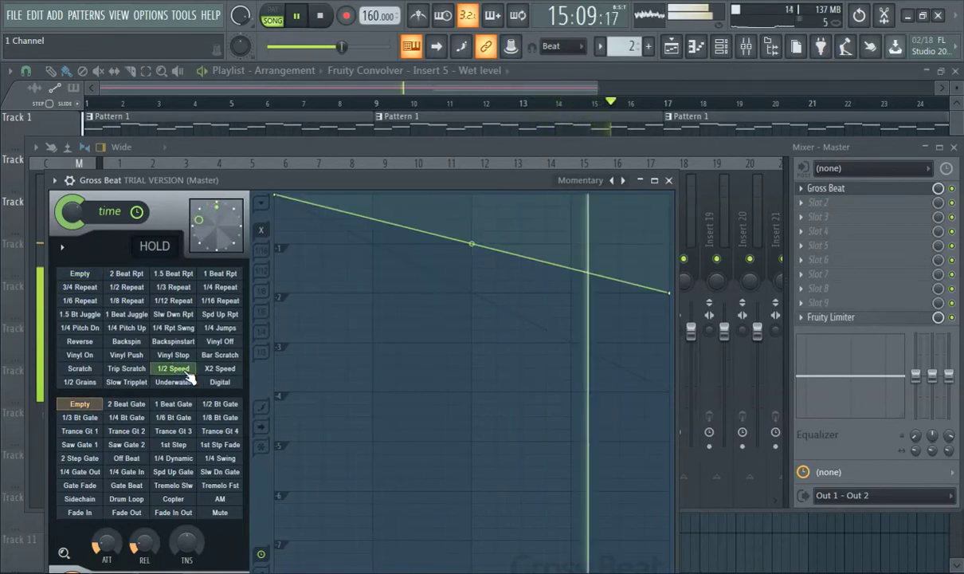
click(222, 371)
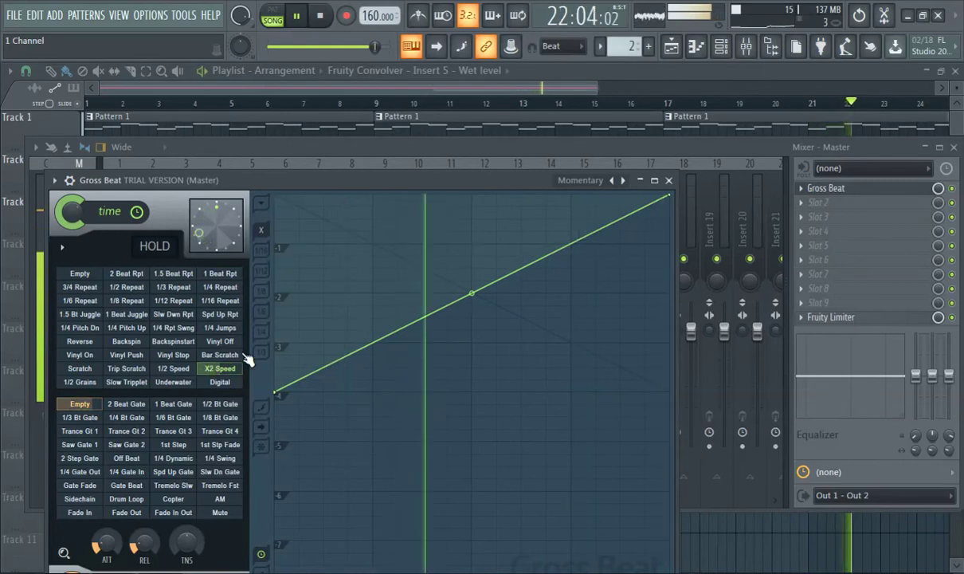
click(285, 85)
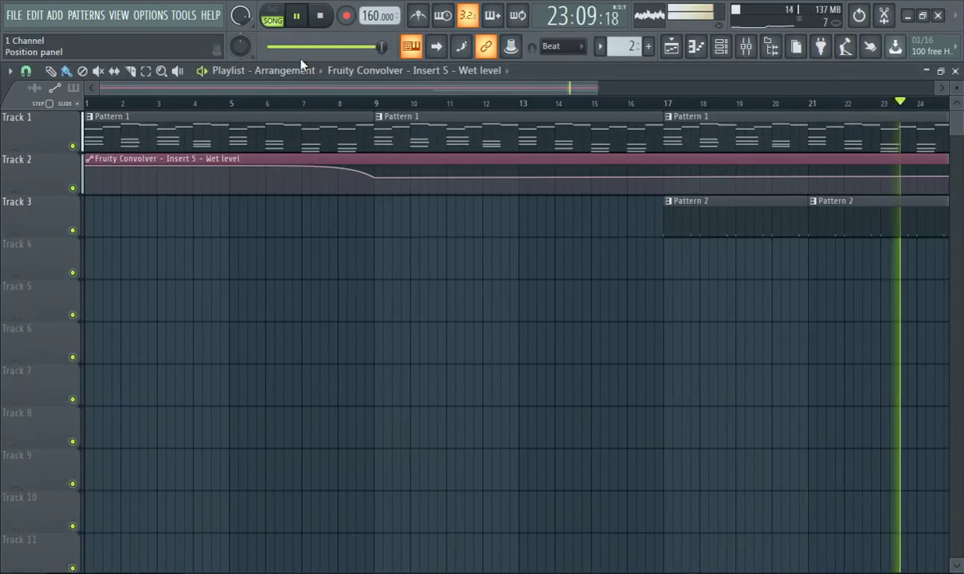